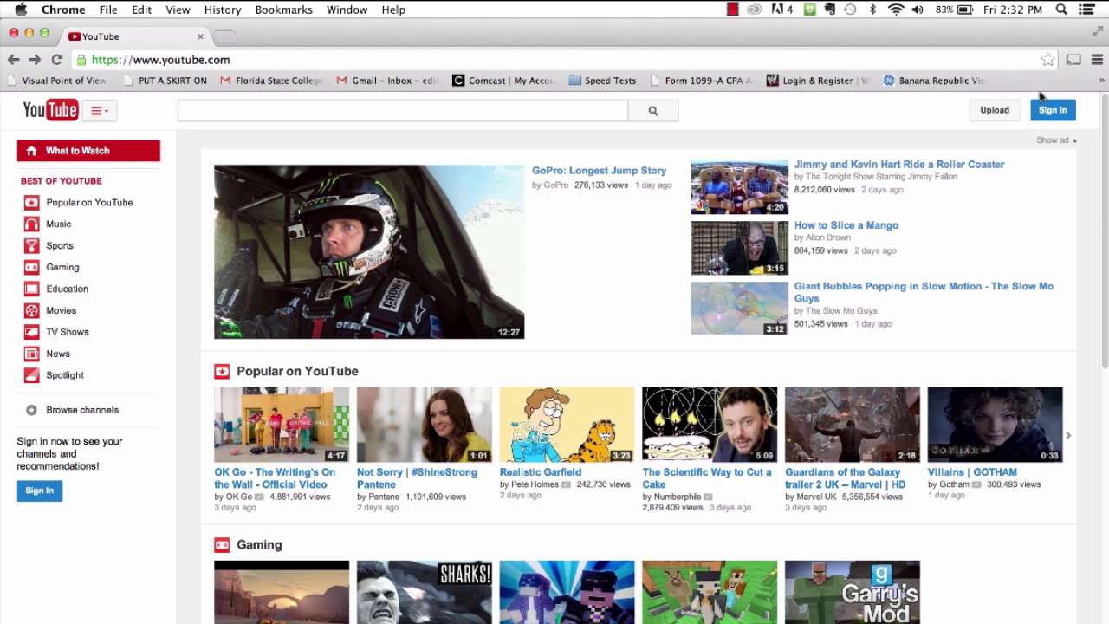
- Open the Google sign-in page for YouTube, with the saved account details filled in
{"action": "left_click", "coordinate": [1053, 111]}
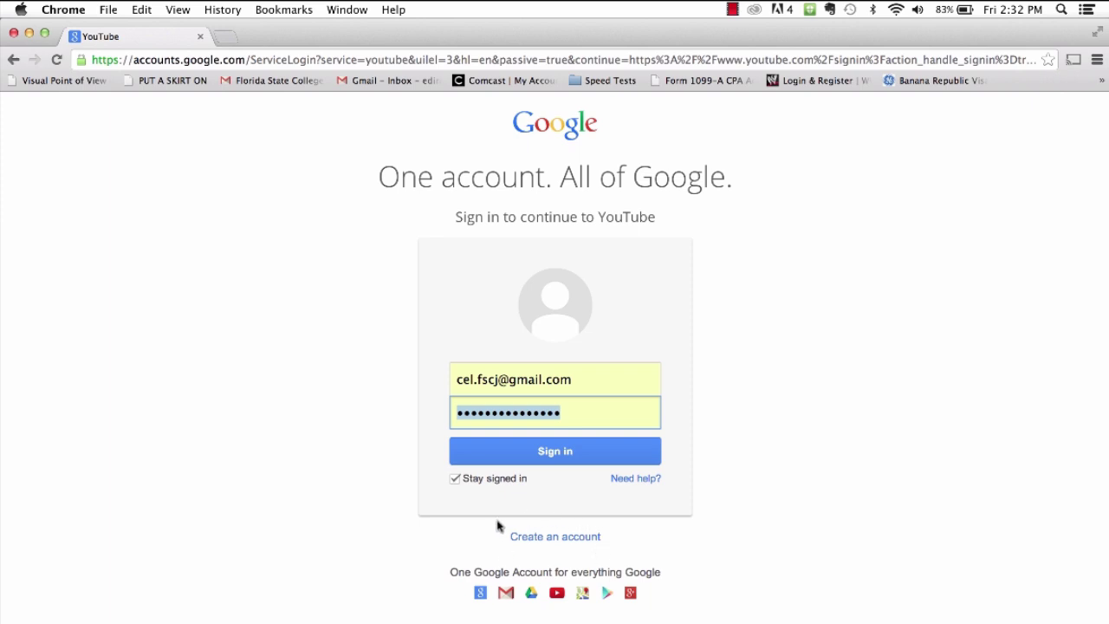
- Open the blank Create your Google Account form and scroll through its fields
{"action": "left_click", "coordinate": [556, 538]}
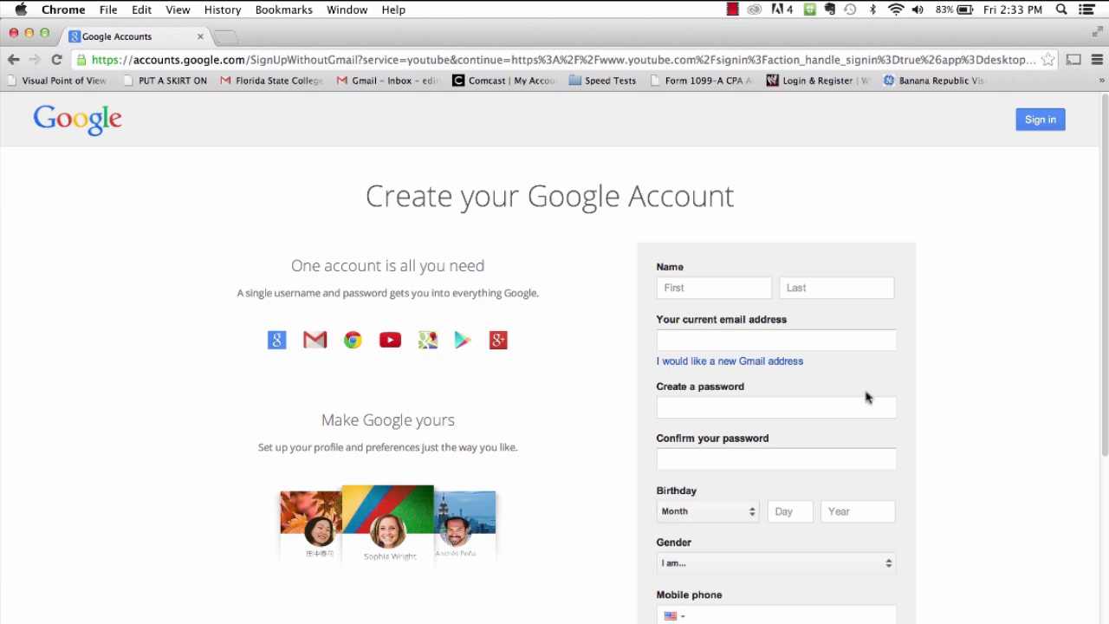
{"action": "left_click_drag", "start_coordinate": [1108, 193], "coordinate": [1090, 274]}
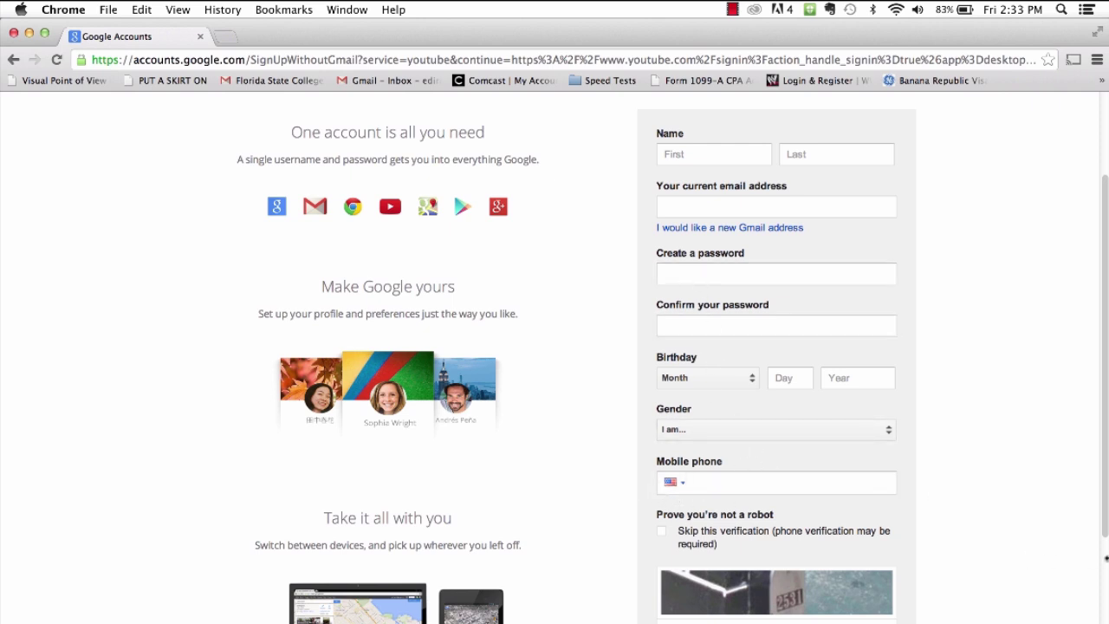
{"action": "scroll", "coordinate": [1105, 529], "scroll_direction": "down", "scroll_amount": 1}
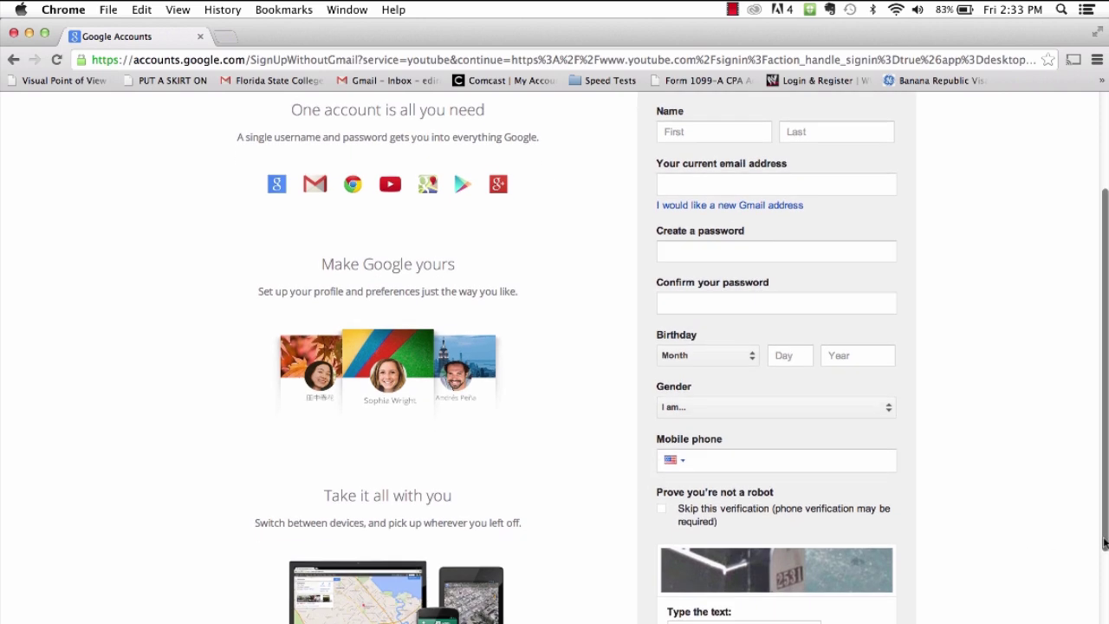
{"action": "scroll", "coordinate": [1105, 528], "scroll_direction": "down", "scroll_amount": 2}
{"action": "scroll", "coordinate": [1105, 529], "scroll_direction": "down", "scroll_amount": 3}
{"action": "scroll", "coordinate": [1105, 528], "scroll_direction": "down", "scroll_amount": 1}
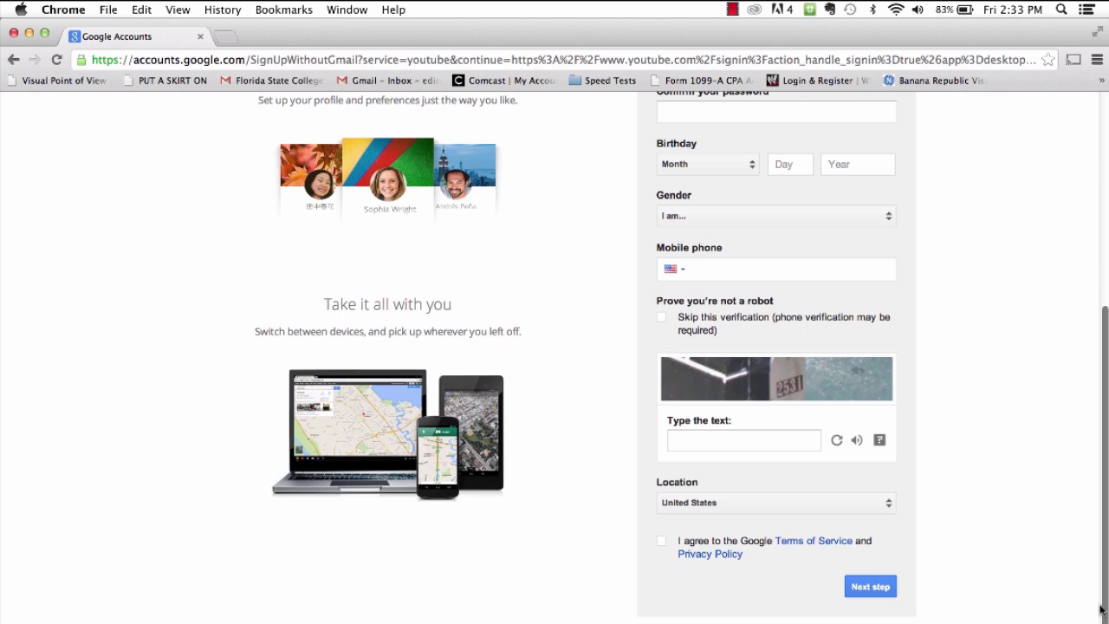
{"action": "scroll", "coordinate": [1107, 609], "scroll_direction": "up", "scroll_amount": 5}
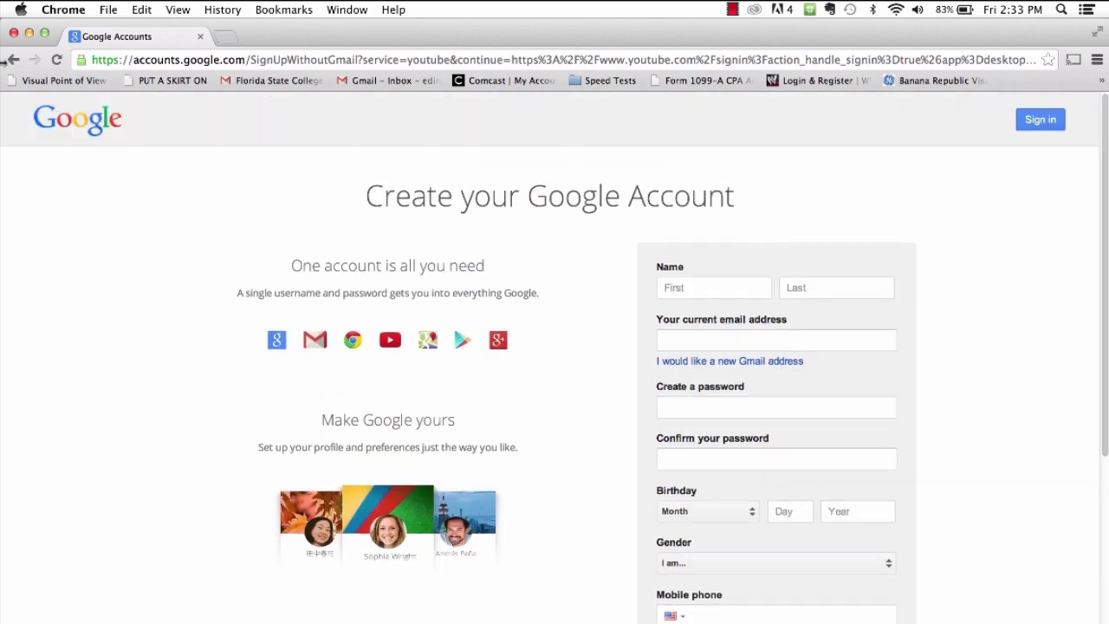
- Return to the sign-in page and sign in to YouTube with the saved account
{"action": "left_click", "coordinate": [13, 60]}
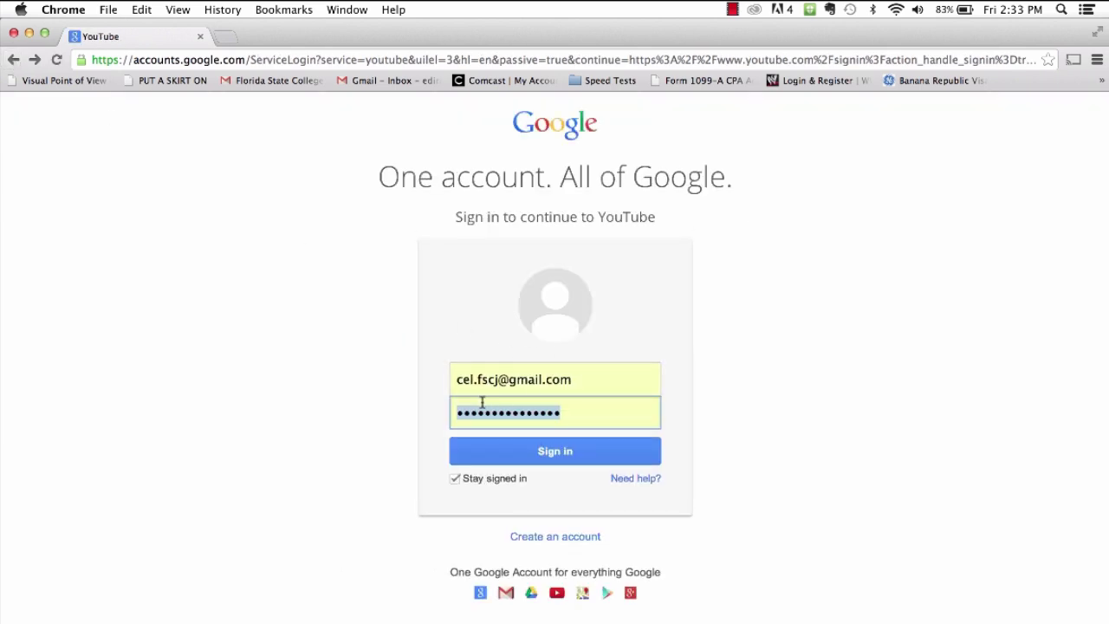
{"action": "left_click", "coordinate": [559, 452]}
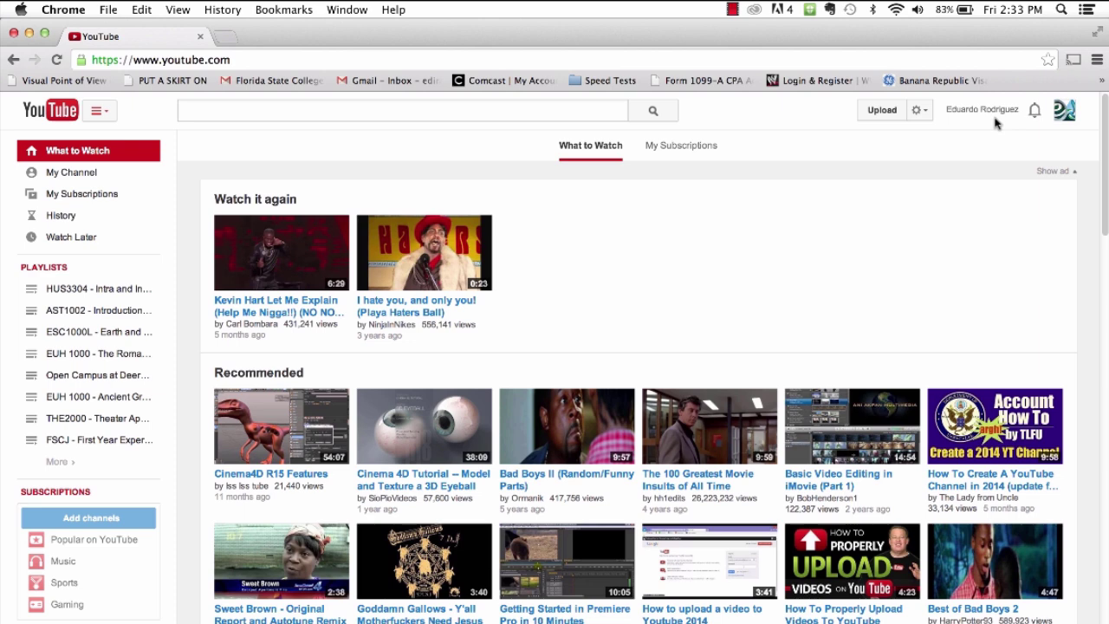
- Open the upload page, narrow Chrome, and drag a desktop folder over the drop area and back
{"action": "left_click", "coordinate": [880, 114]}
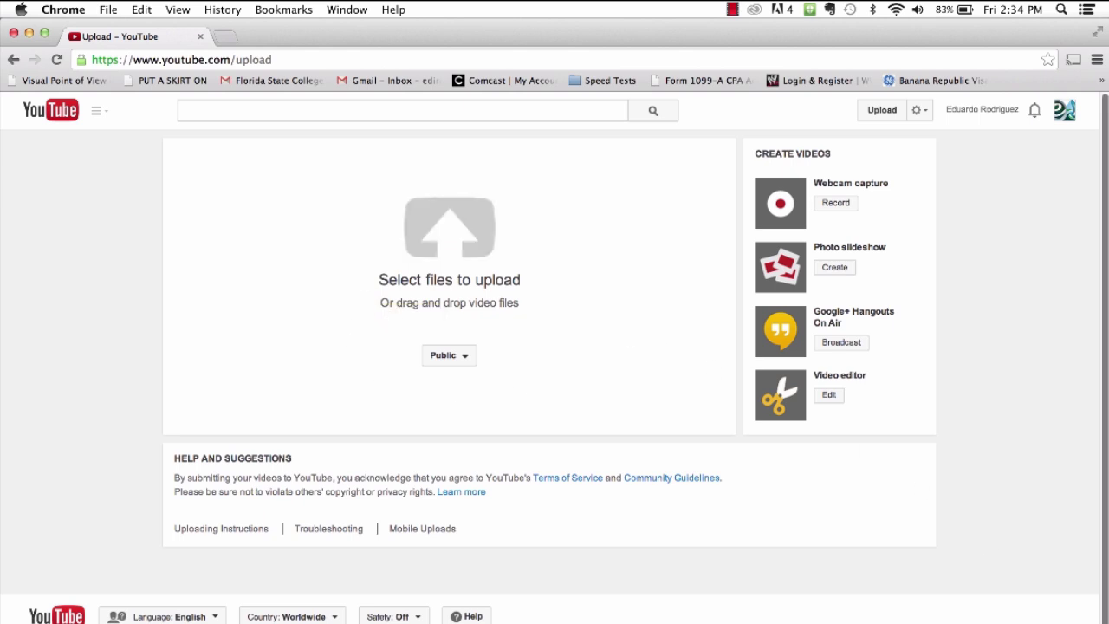
{"action": "left_click_drag", "start_coordinate": [1108, 620], "coordinate": [835, 621]}
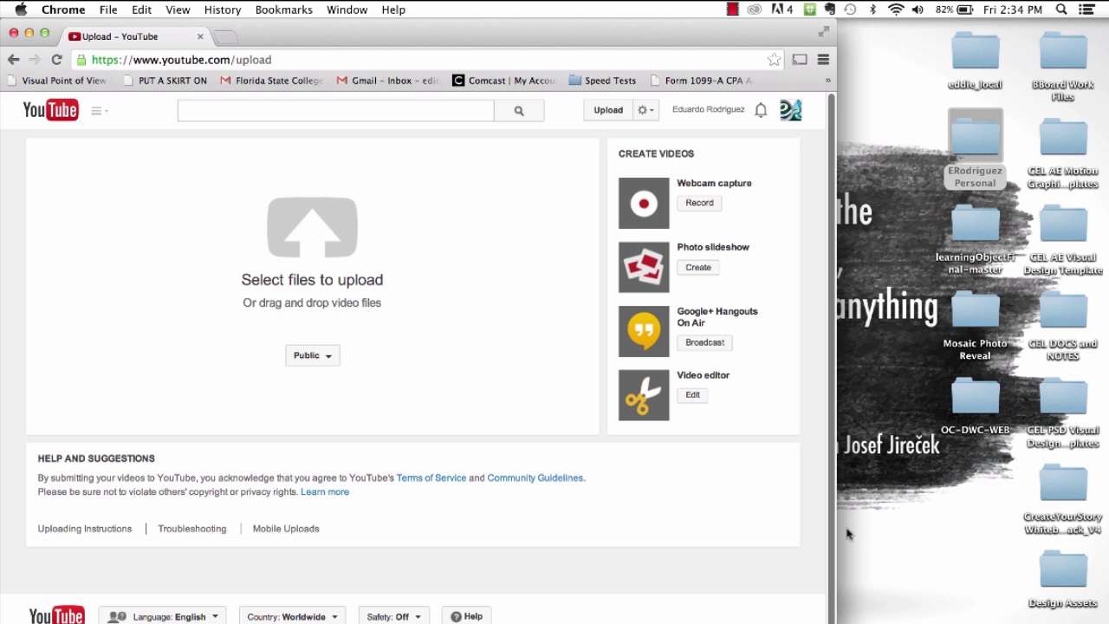
{"action": "mouse_move", "coordinate": [971, 149]}
{"action": "left_mouse_down"}
{"action": "mouse_move", "coordinate": [973, 126]}
{"action": "mouse_move", "coordinate": [929, 143]}
{"action": "mouse_move", "coordinate": [918, 172]}
{"action": "left_mouse_up"}
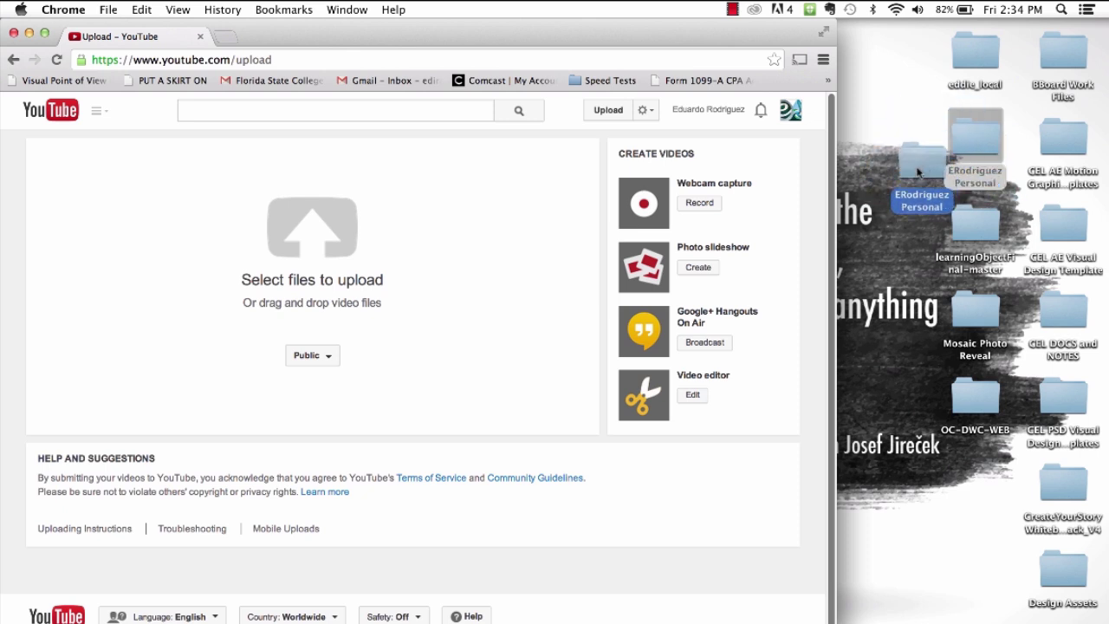
{"action": "mouse_move", "coordinate": [918, 172]}
{"action": "left_mouse_down"}
{"action": "mouse_move", "coordinate": [403, 229]}
{"action": "mouse_move", "coordinate": [325, 253]}
{"action": "mouse_move", "coordinate": [359, 239]}
{"action": "left_mouse_up"}
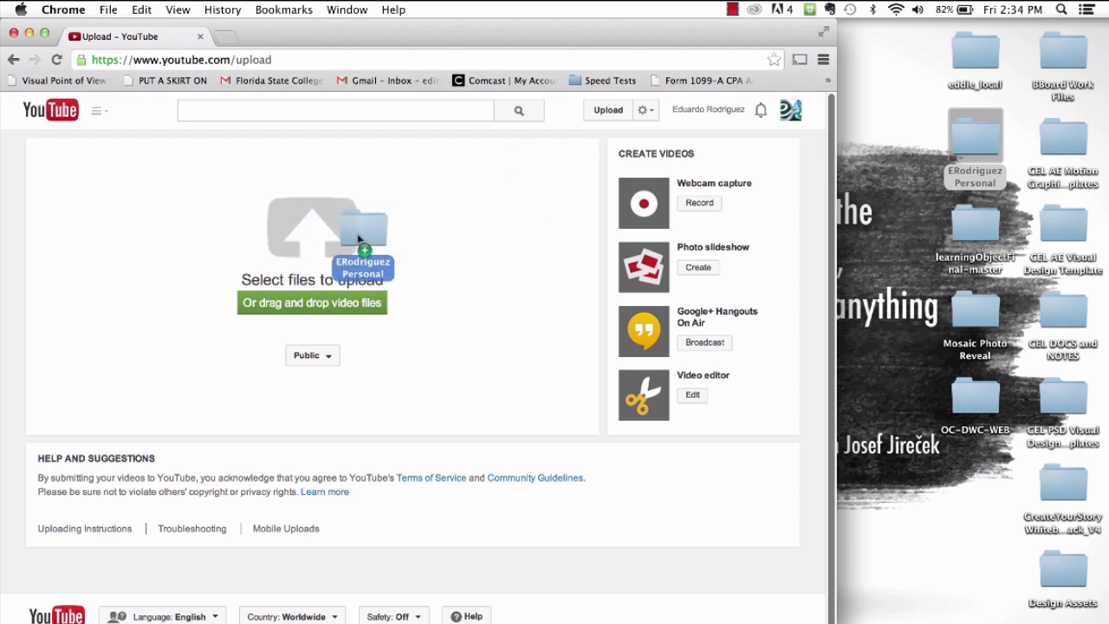
{"action": "mouse_move", "coordinate": [358, 239]}
{"action": "left_mouse_down"}
{"action": "mouse_move", "coordinate": [946, 274]}
{"action": "mouse_move", "coordinate": [519, 294]}
{"action": "mouse_move", "coordinate": [910, 286]}
{"action": "mouse_move", "coordinate": [428, 291]}
{"action": "mouse_move", "coordinate": [737, 279]}
{"action": "mouse_move", "coordinate": [434, 279]}
{"action": "mouse_move", "coordinate": [981, 154]}
{"action": "left_mouse_up"}
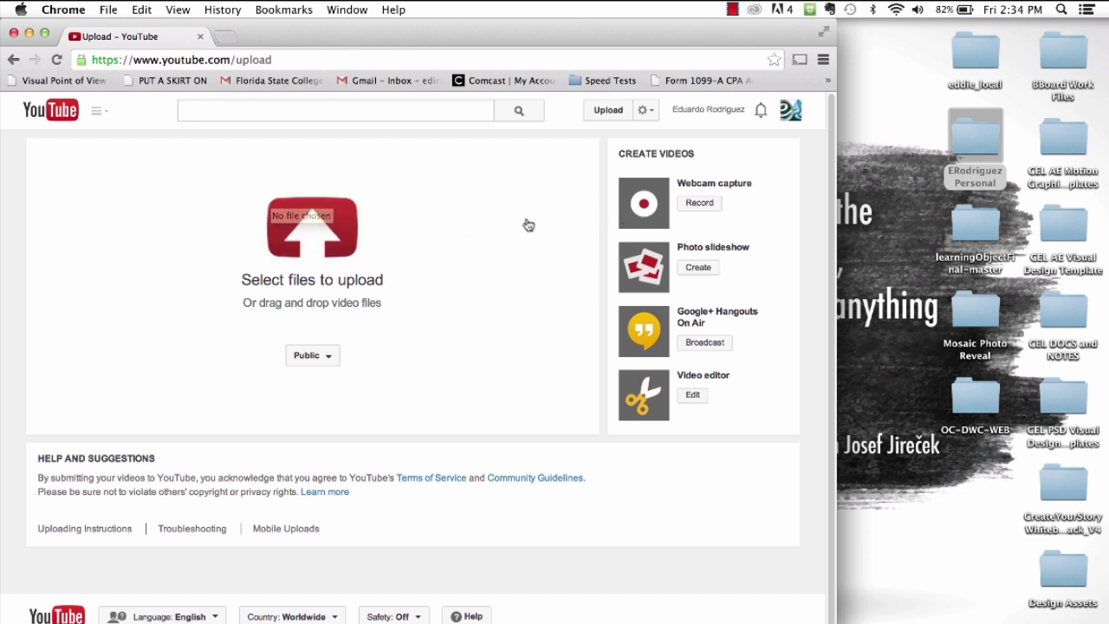
- Preview IF-Promo.mov from the Videos folder, then choose it for upload
{"action": "left_click", "coordinate": [330, 220]}
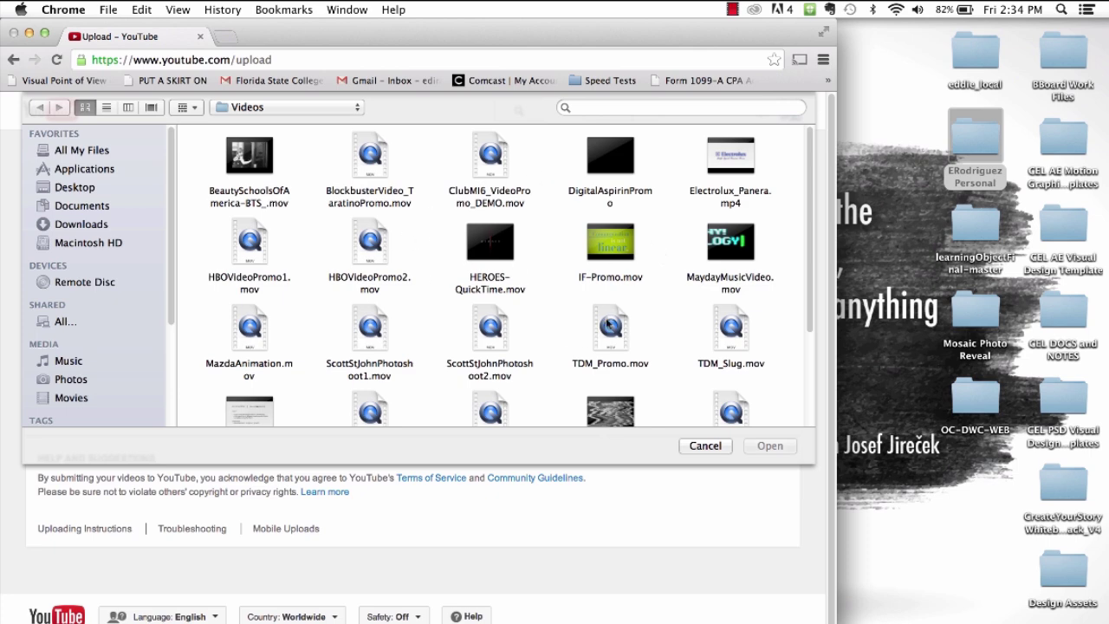
{"action": "right_click", "coordinate": [620, 258]}
{"action": "left_click", "coordinate": [645, 263]}
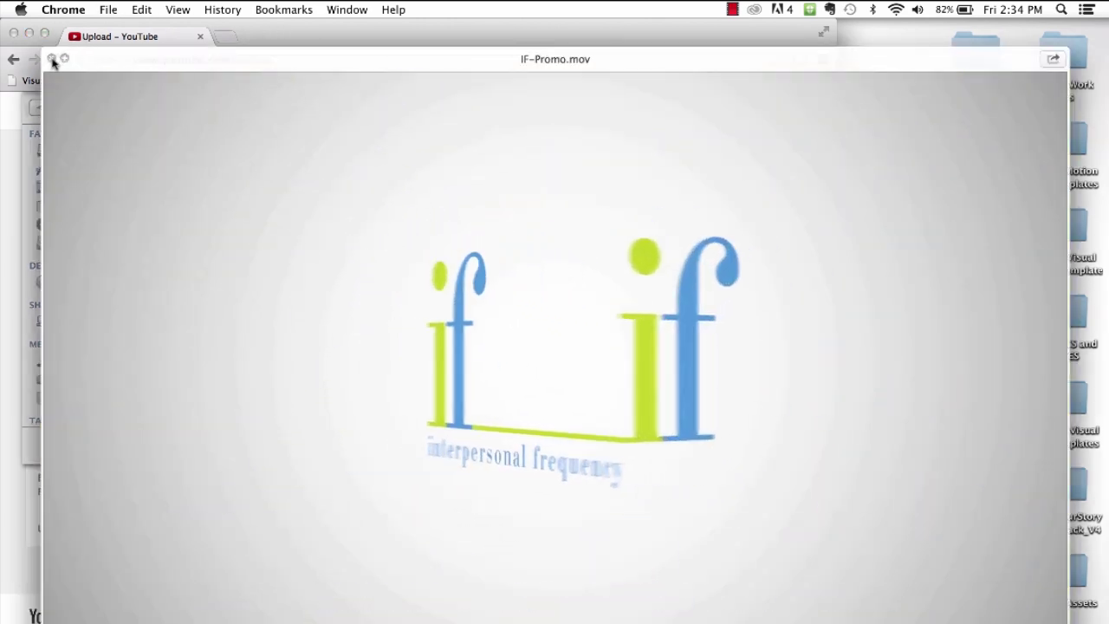
{"action": "left_click", "coordinate": [52, 59]}
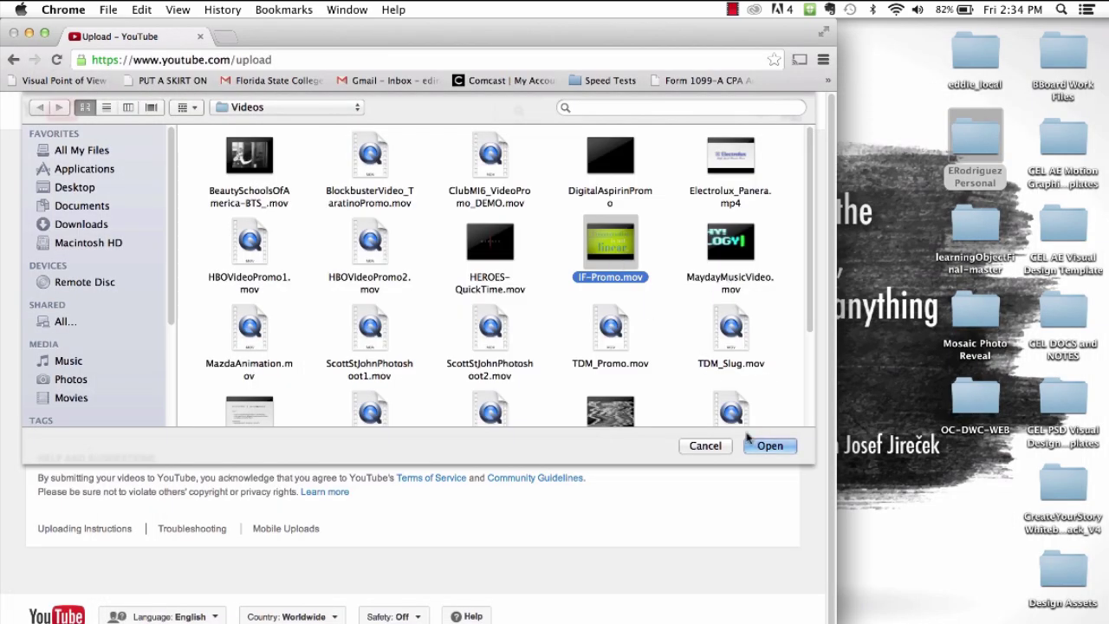
{"action": "left_click", "coordinate": [770, 446]}
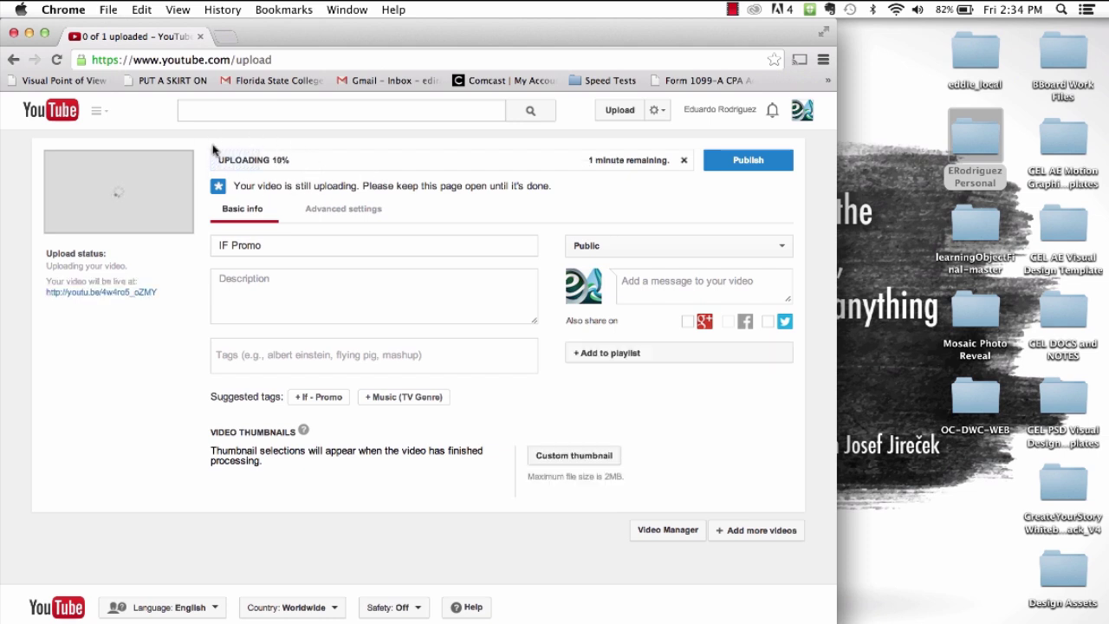
- Title the video 'Course Name or Number - Student' and add the description 'Brief description....'
{"action": "triple_click", "coordinate": [301, 253]}
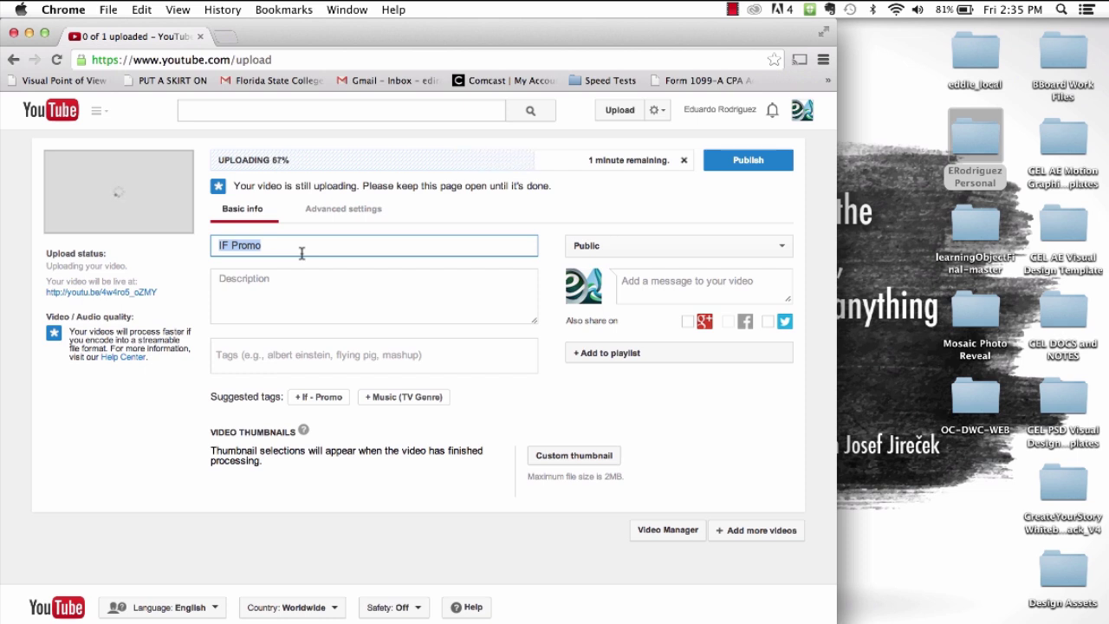
{"action": "type", "text": "Course N"}
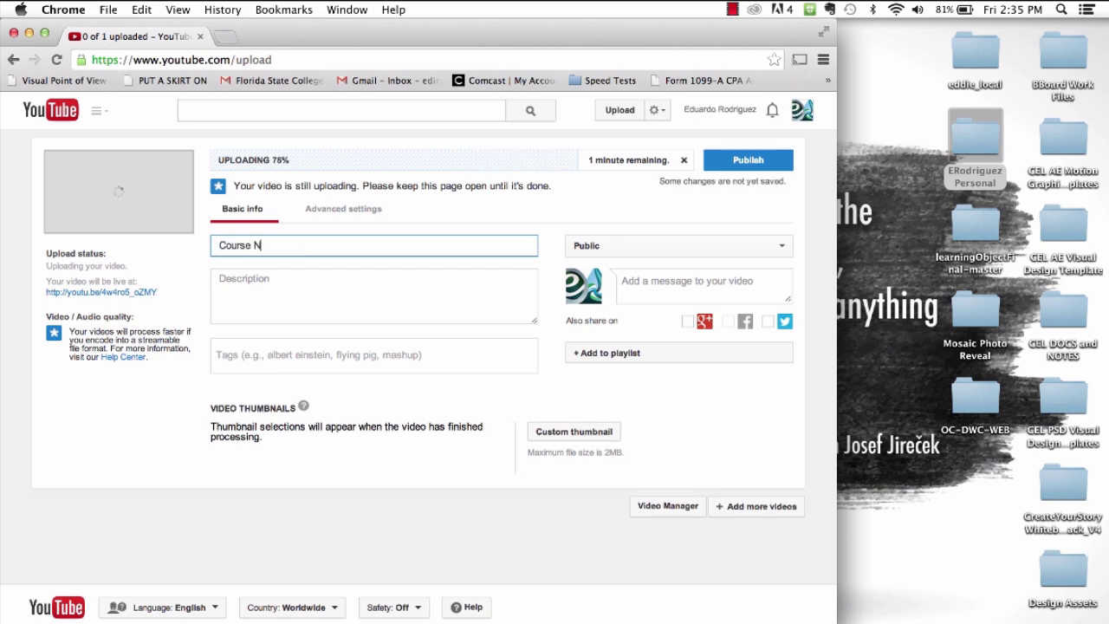
{"action": "type", "text": "ame or Number "}
{"action": "type", "text": "- "}
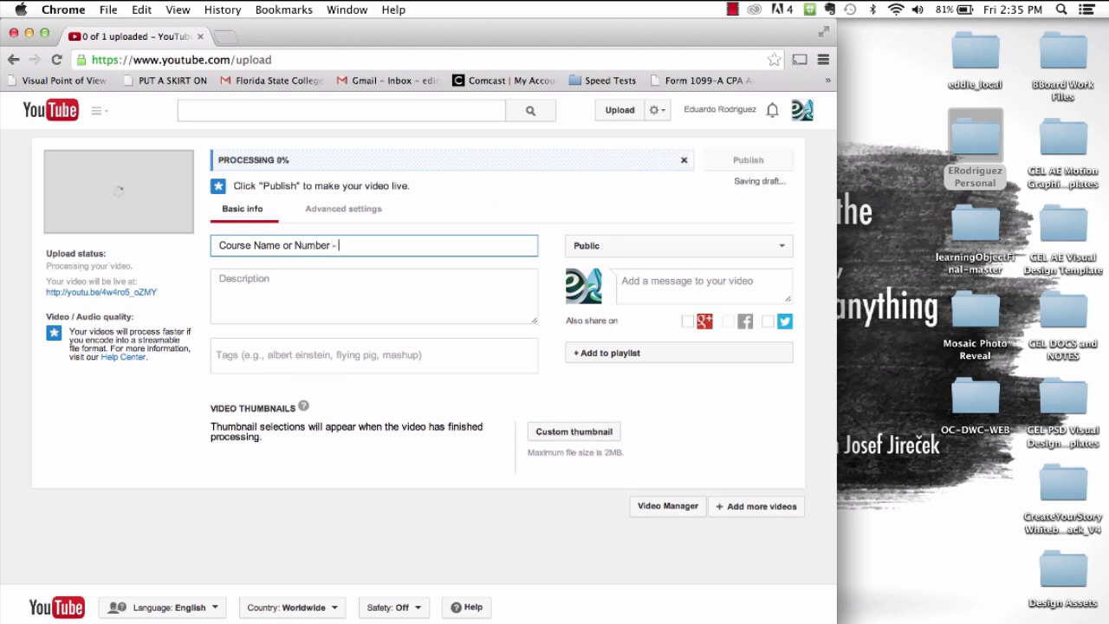
{"action": "type", "text": "Studen"}
{"action": "key", "text": "BackSpace"}
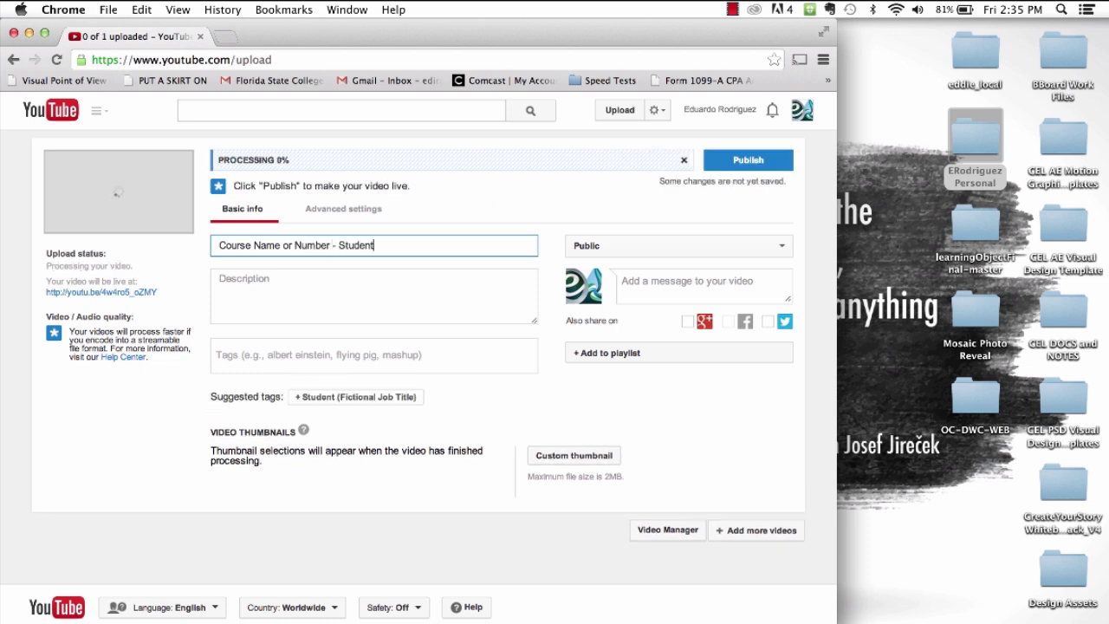
{"action": "key", "text": "Tab"}
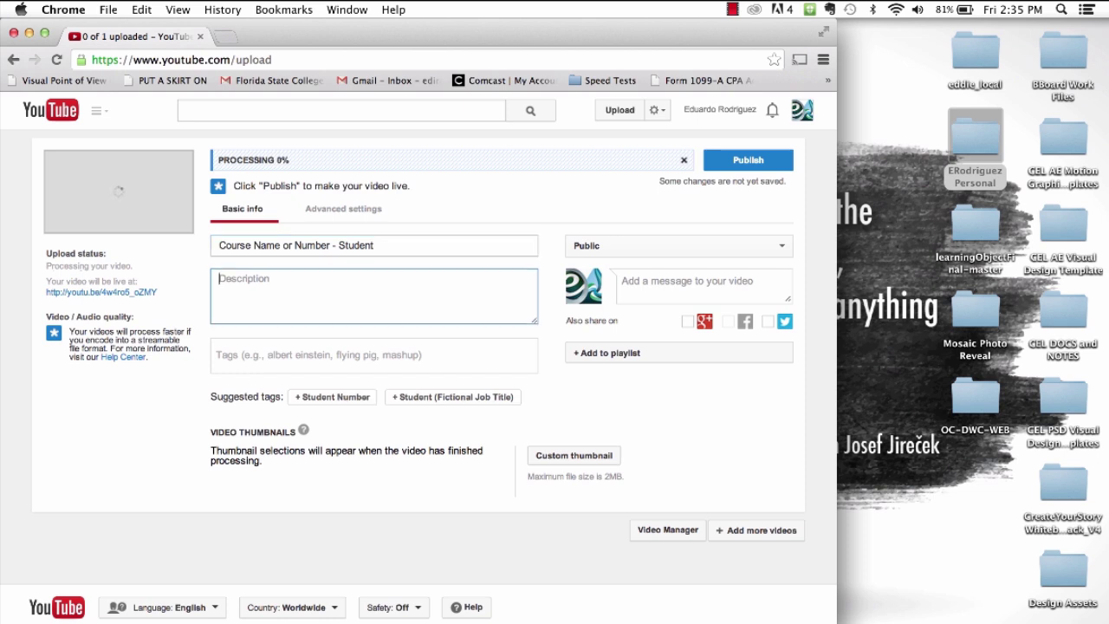
{"action": "type", "text": "Brief de"}
{"action": "type", "text": "scrip"}
{"action": "type", "text": "tion..."}
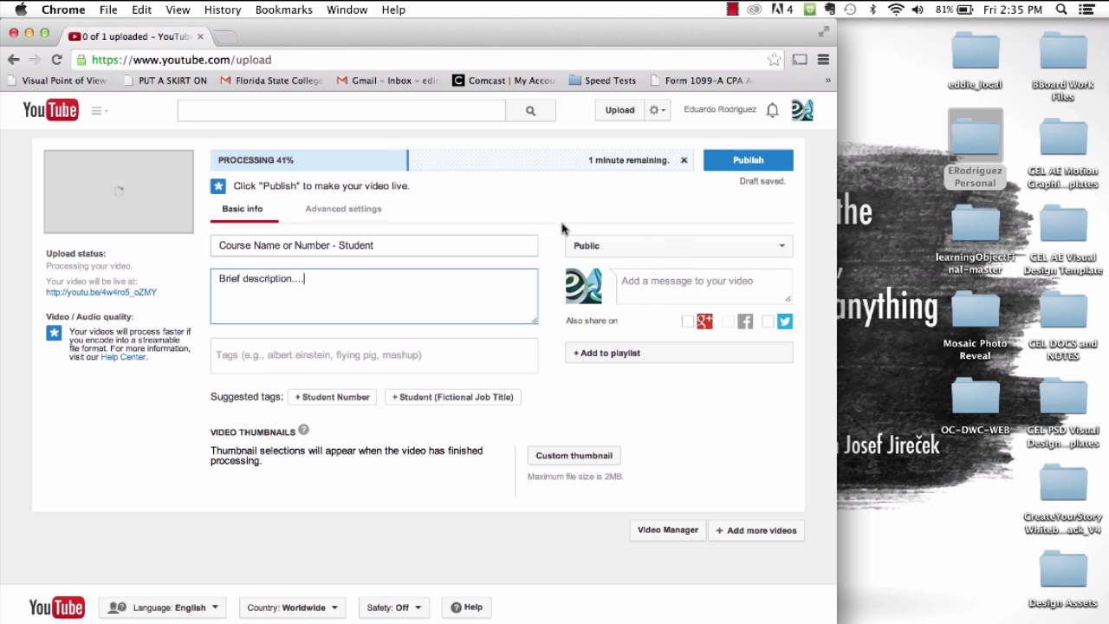
- Switch the video's privacy setting from Public to Unlisted
{"action": "left_click", "coordinate": [785, 251]}
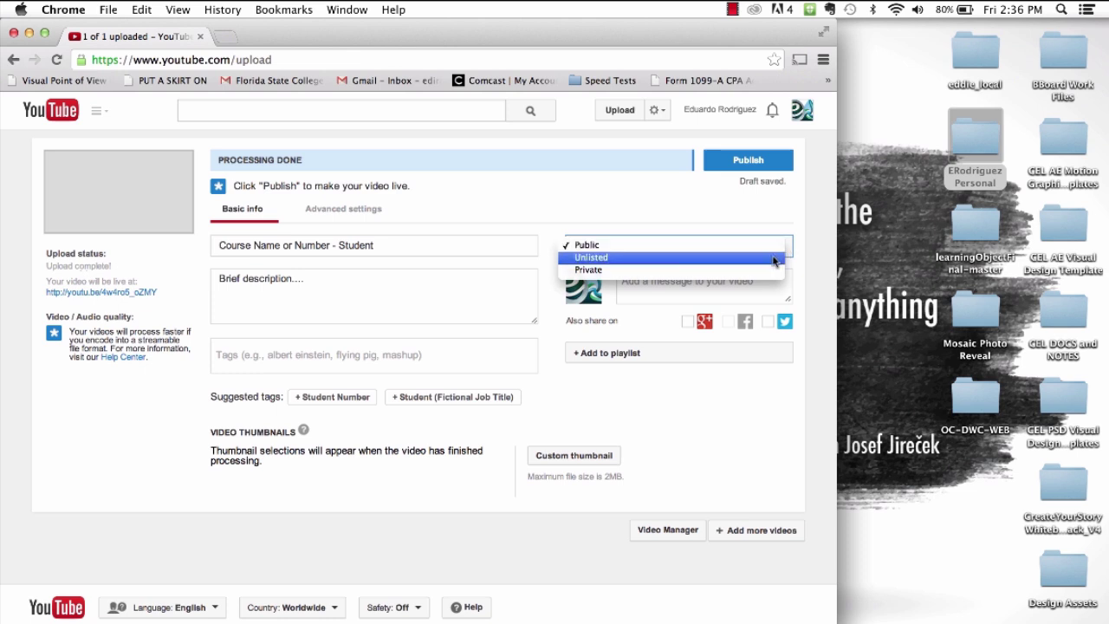
{"action": "left_click", "coordinate": [774, 258]}
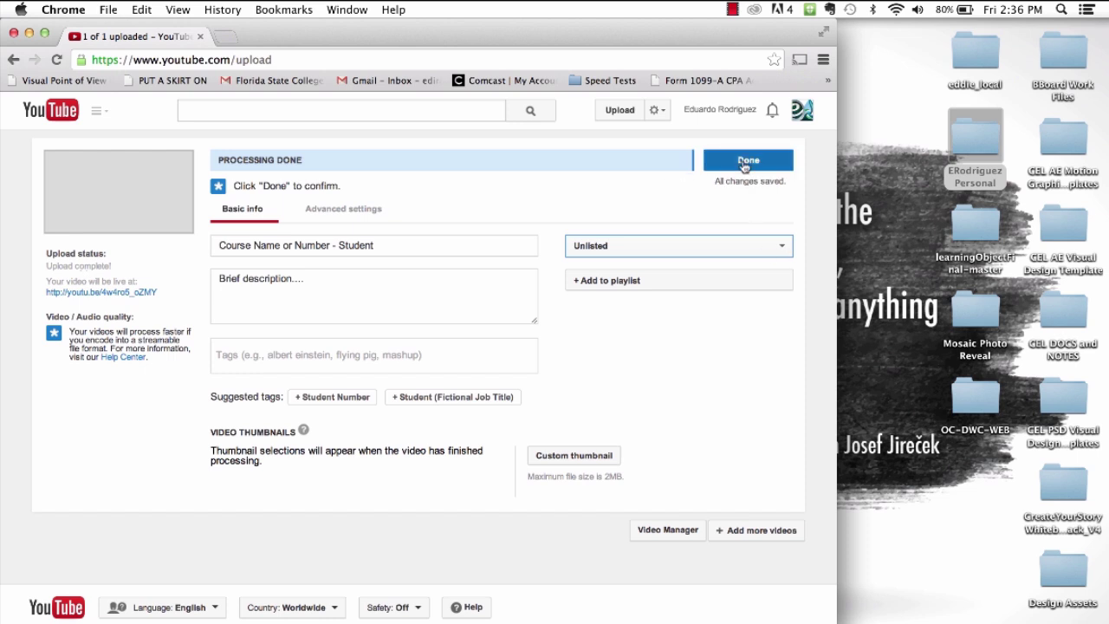
- Finish the upload, open the youtu.be link in a new tab, and pause playback
{"action": "left_click", "coordinate": [743, 160]}
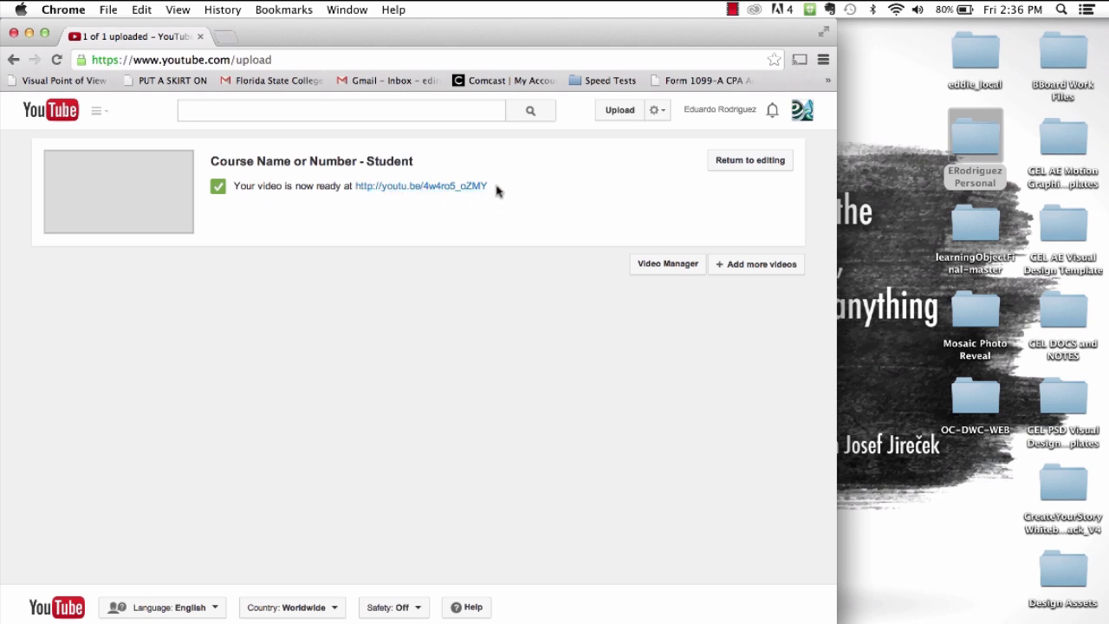
{"action": "left_click_drag", "start_coordinate": [490, 192], "coordinate": [356, 188]}
{"action": "key", "text": "super+c"}
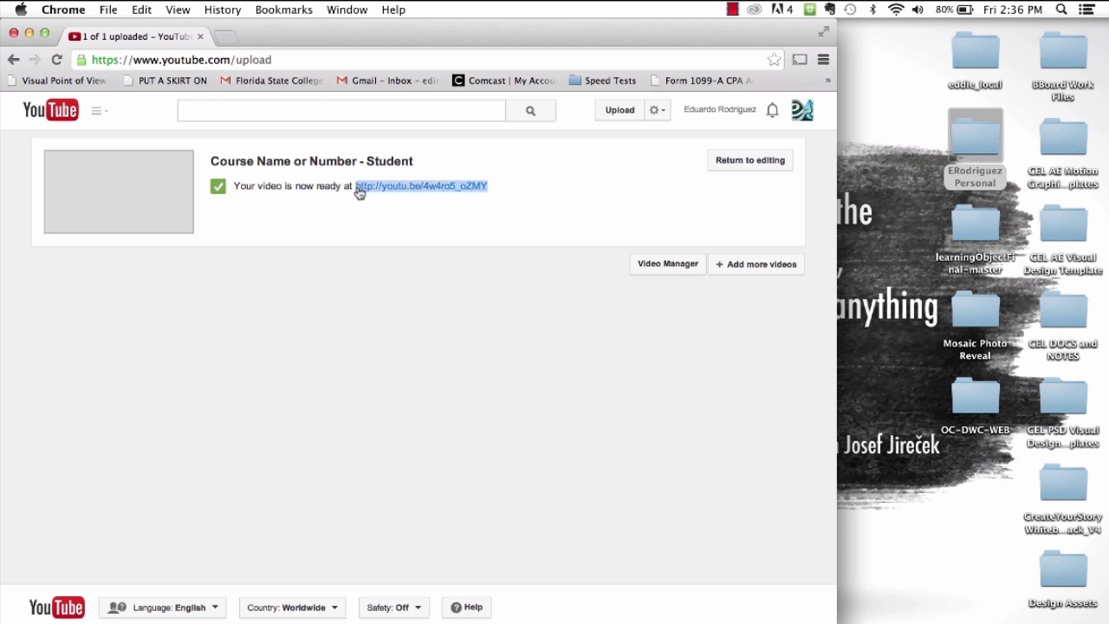
{"action": "left_click", "coordinate": [365, 199]}
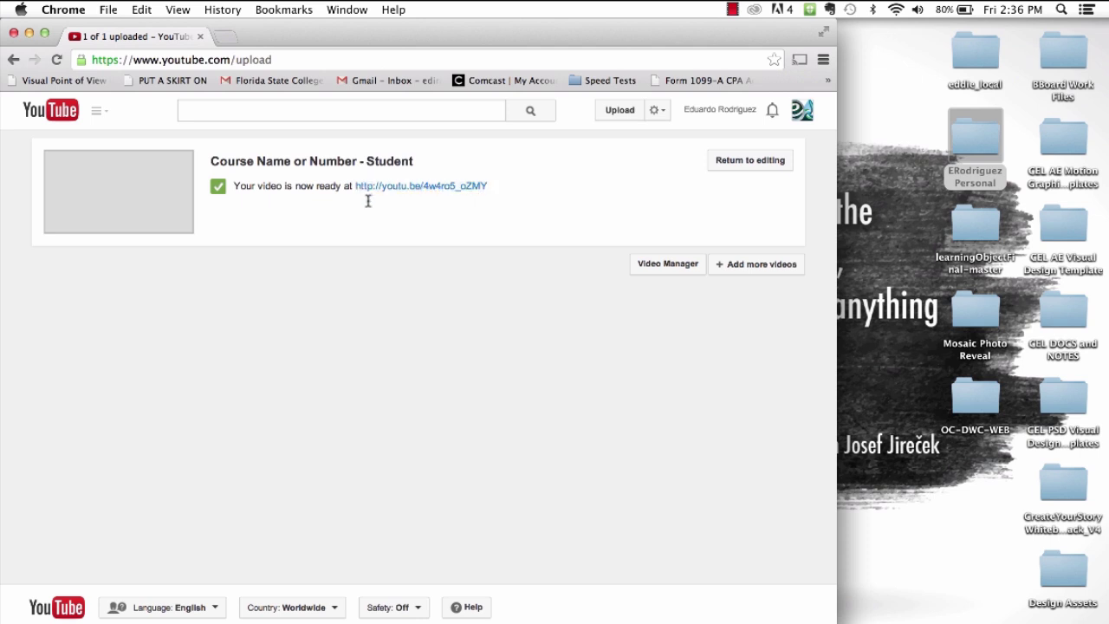
{"action": "left_click", "coordinate": [419, 190]}
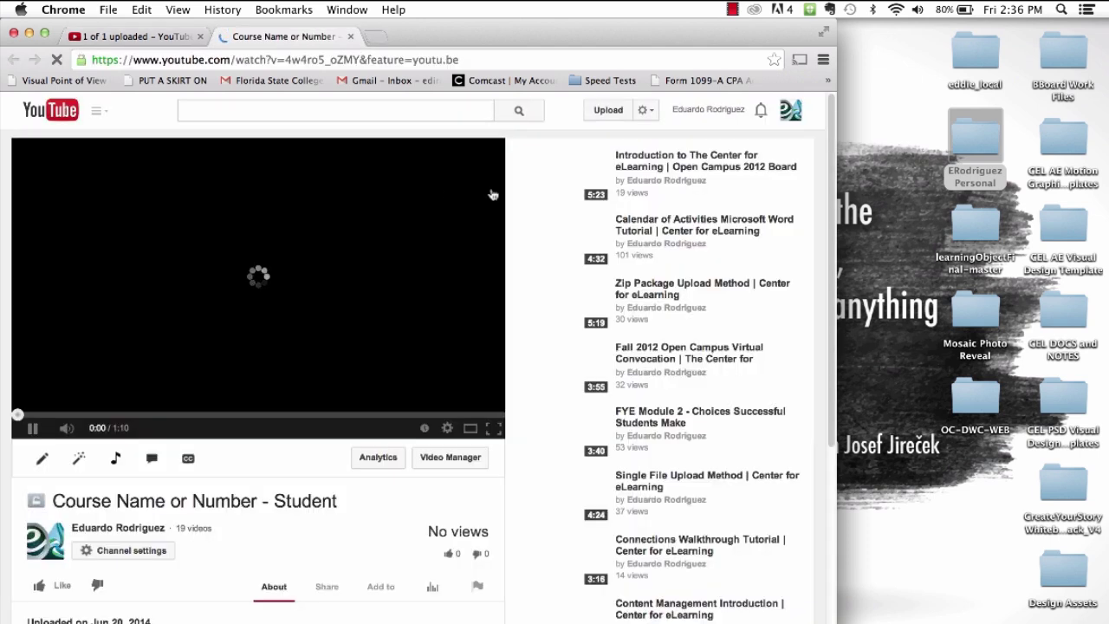
{"action": "left_click", "coordinate": [33, 428]}
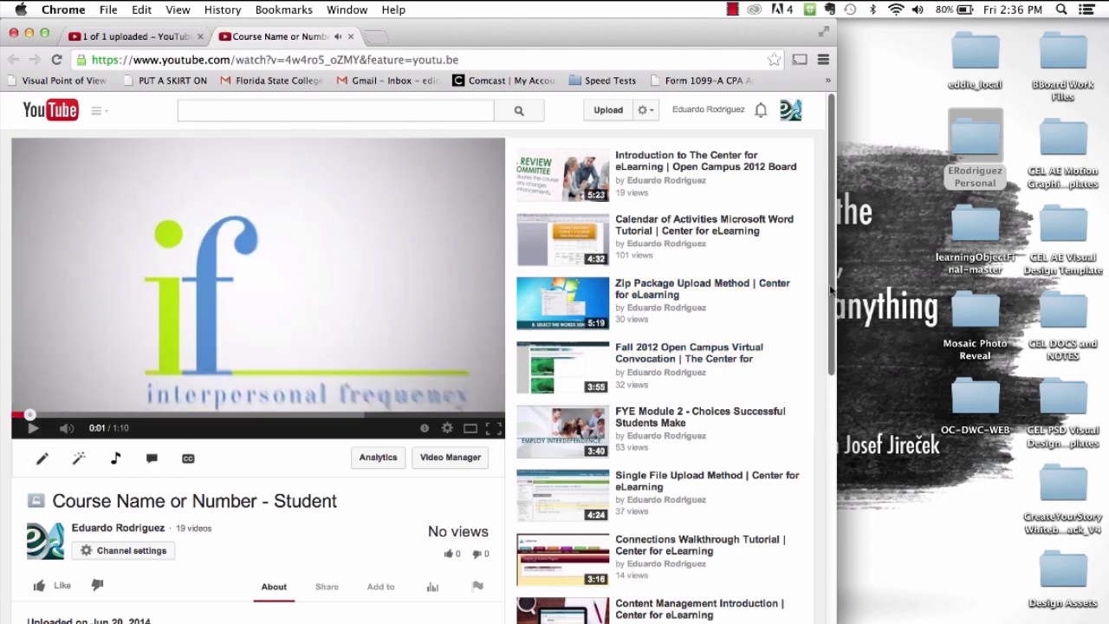
{"action": "left_click_drag", "start_coordinate": [832, 291], "coordinate": [832, 418]}
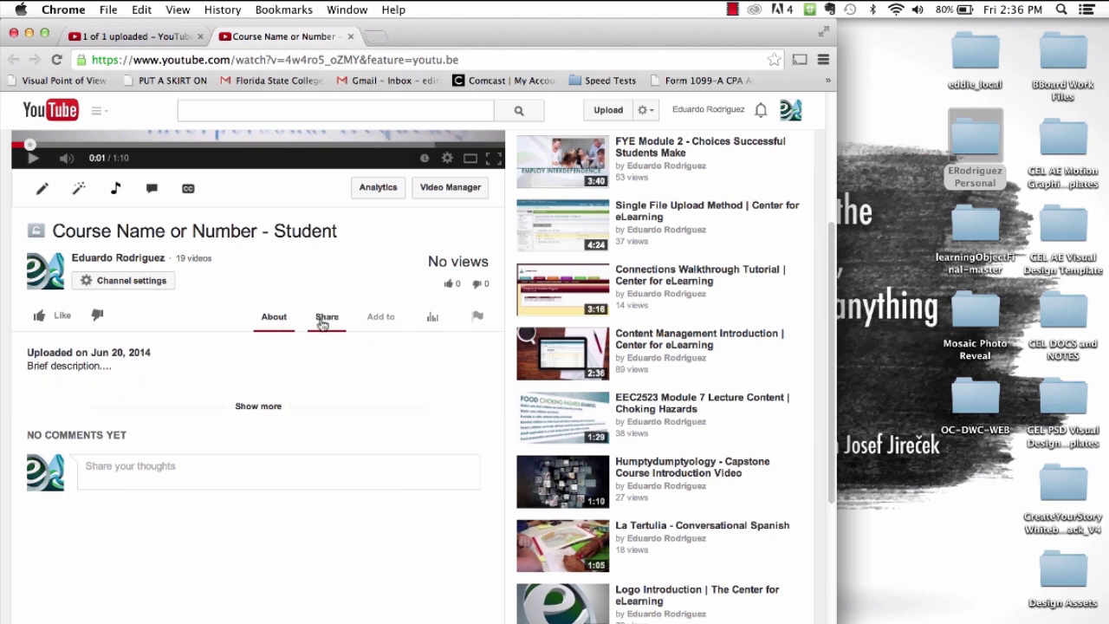
- Copy the youtu.be link from the Share tab and load it from the address bar
{"action": "left_click", "coordinate": [325, 319]}
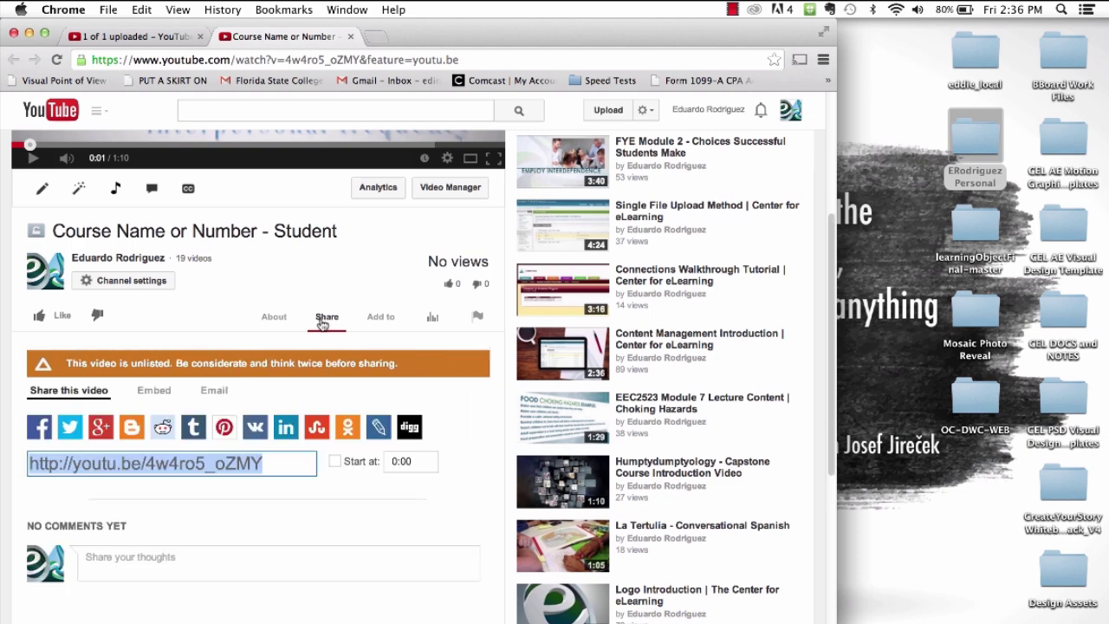
{"action": "left_click", "coordinate": [270, 466]}
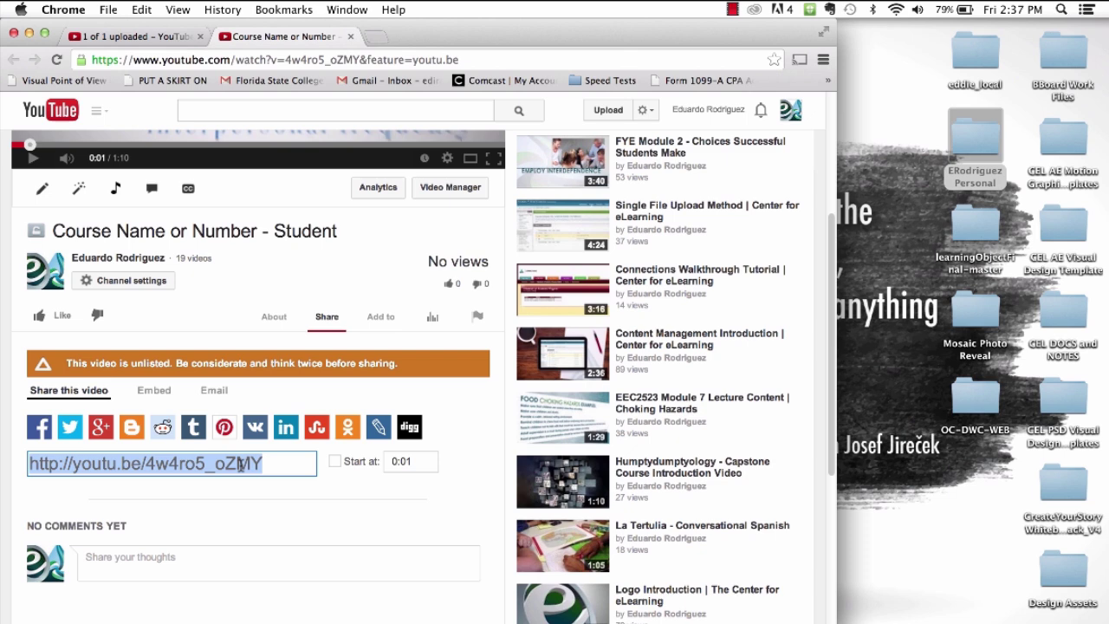
{"action": "left_click", "coordinate": [342, 115]}
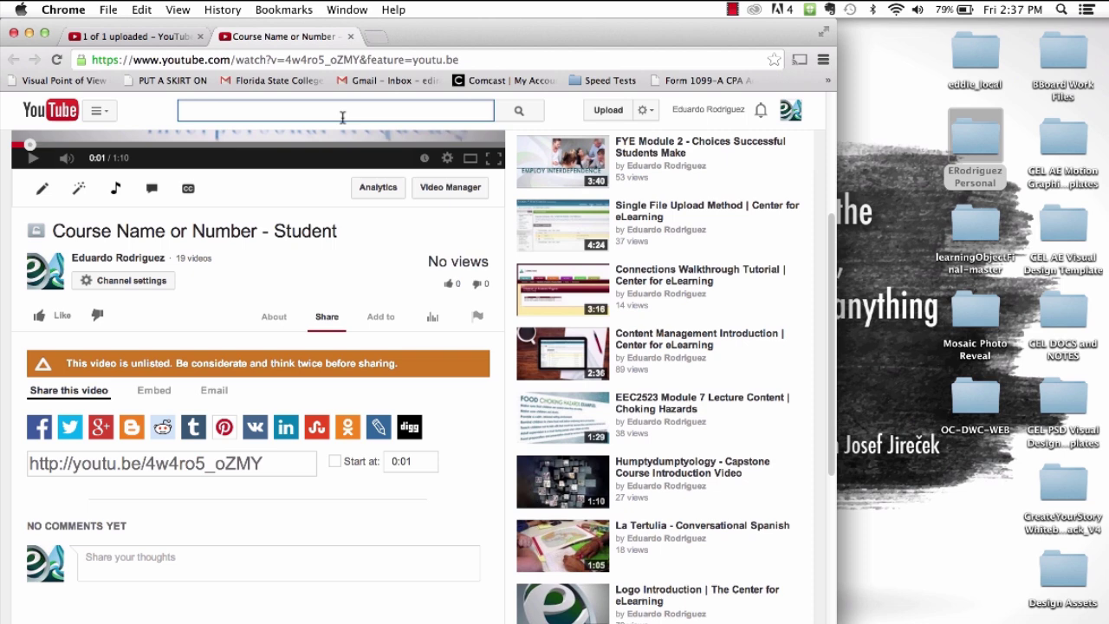
{"action": "key", "text": "super+v"}
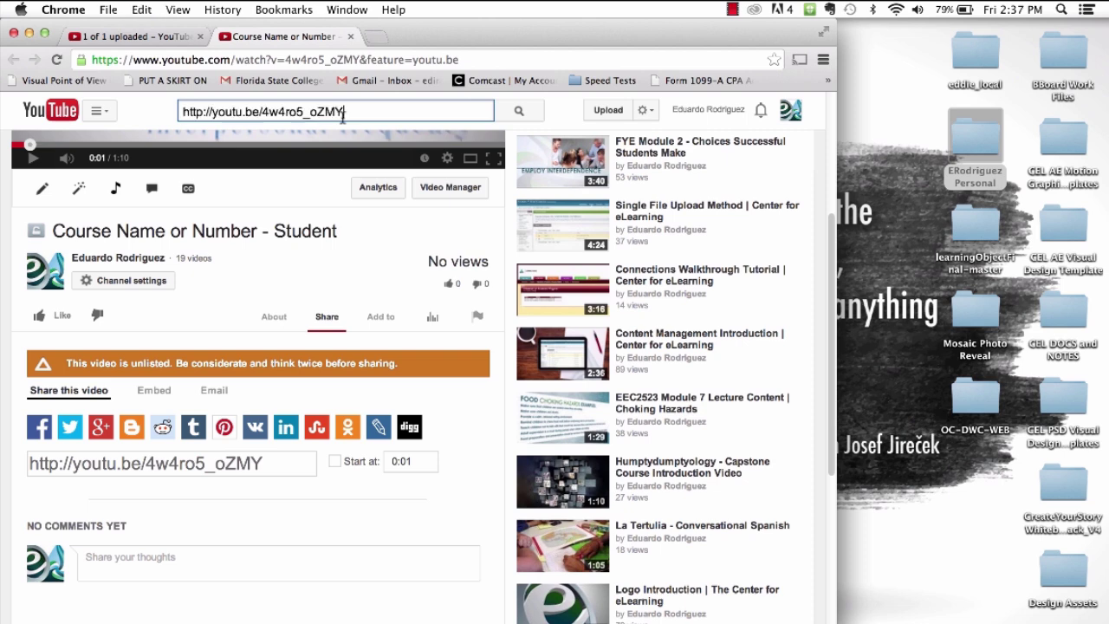
{"action": "left_click", "coordinate": [345, 59]}
{"action": "key", "text": "super+v"}
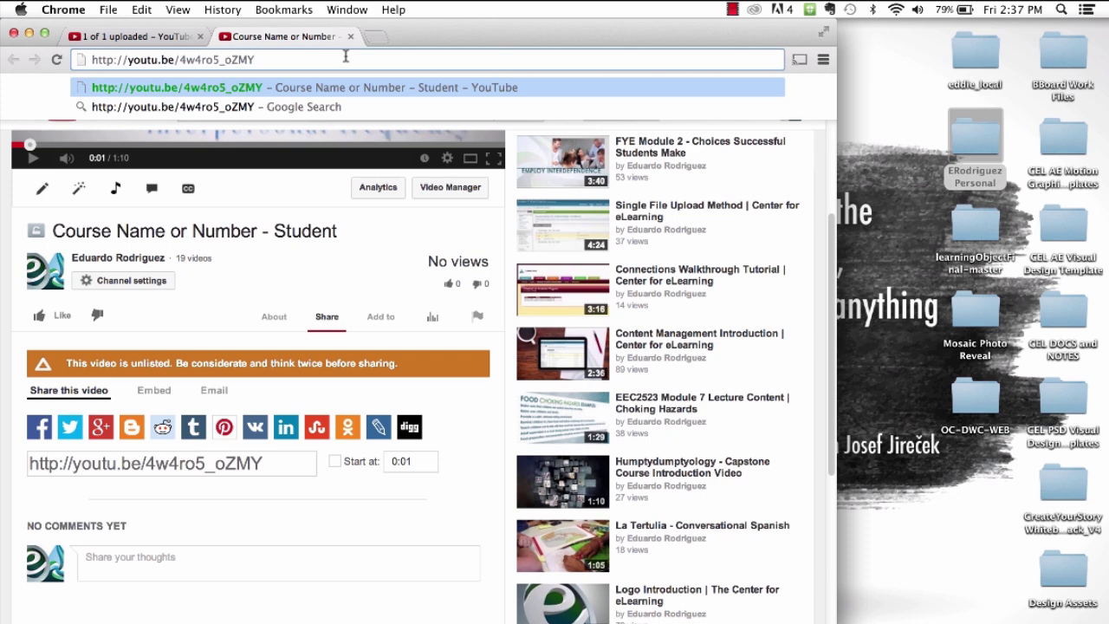
{"action": "key", "text": "Return"}
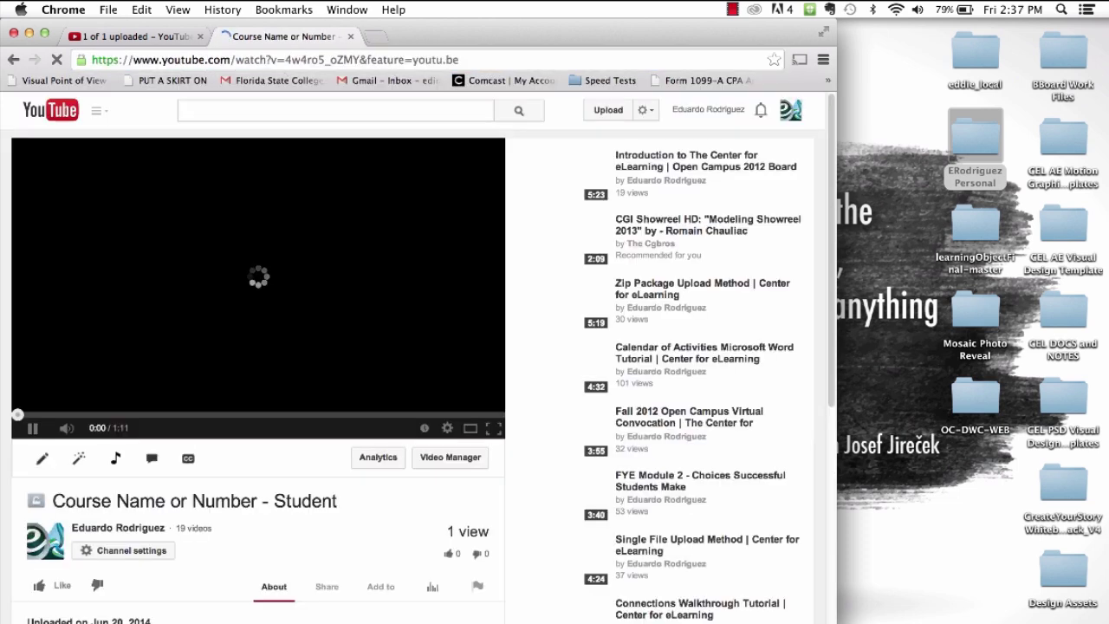